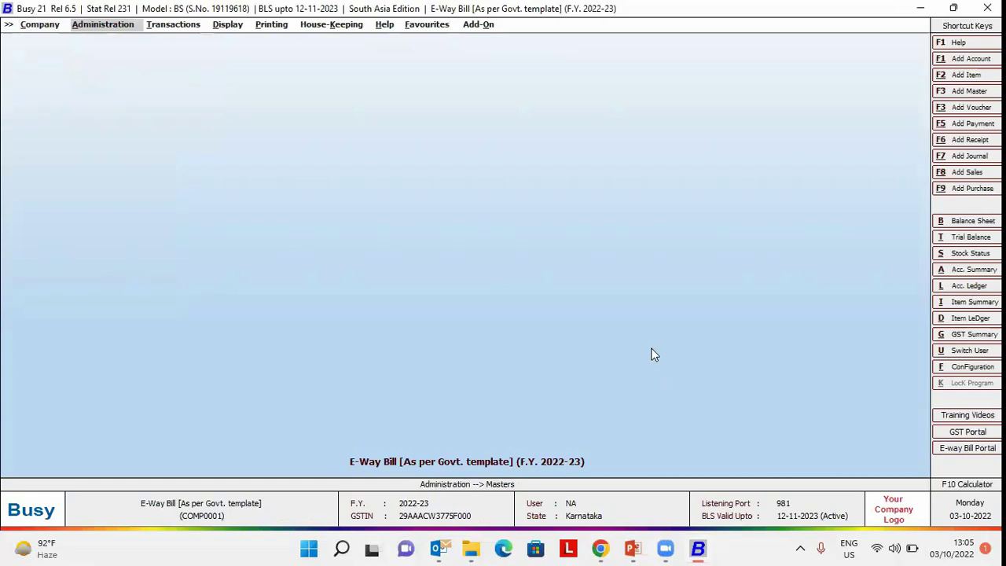
# - Open the GST/VAT feature settings under Administration > Configuration and keep the tax type as GST
pyautogui.press('Return')
pyautogui.press('Down')
pyautogui.press('Return')
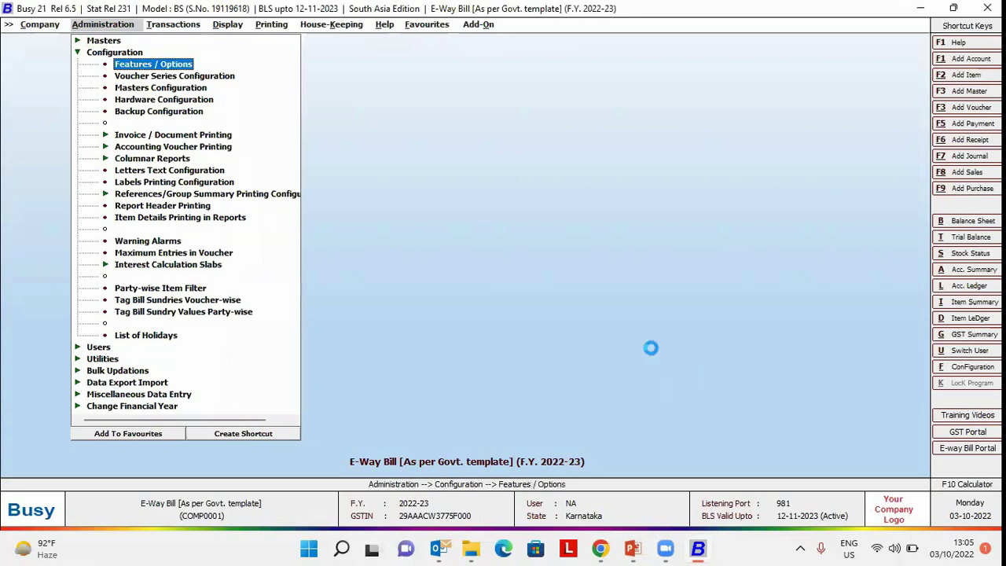
pyautogui.press('Return')
pyautogui.press('Down')
pyautogui.press('Down')
pyautogui.press('Down')
pyautogui.press('Down')
pyautogui.press('Down')
pyautogui.press('Return')
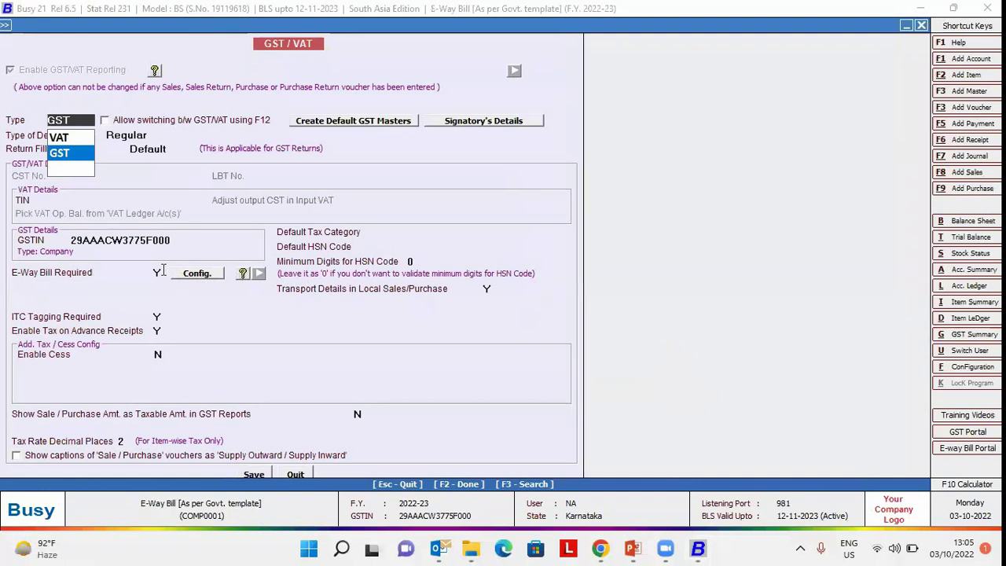
pyautogui.click(159, 272)
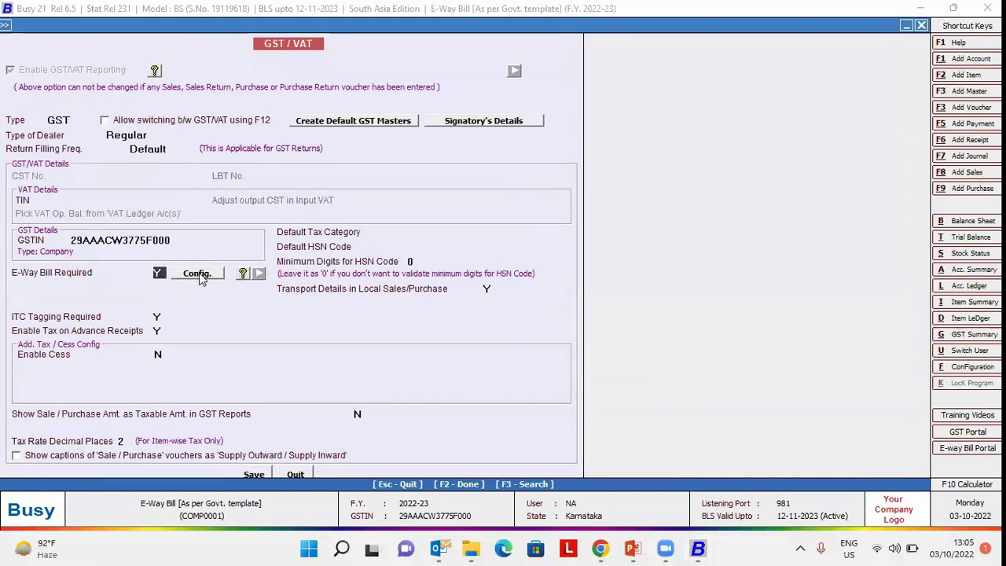
# - Confirm the e-way bill configuration: From Place, PIN, 50,000.00 central and 1,00,000.00 local thresholds
pyautogui.click(199, 273)
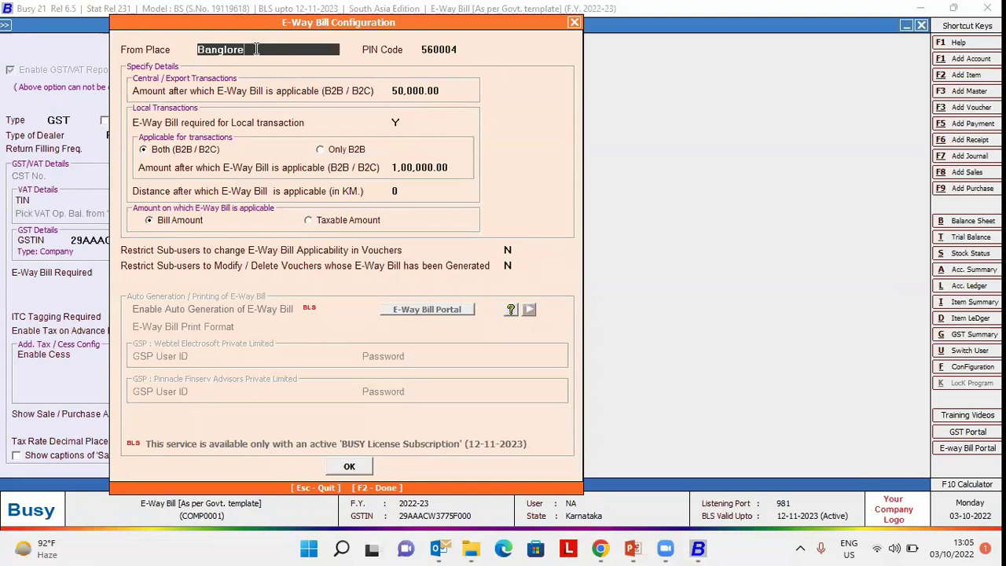
pyautogui.click(459, 50)
pyautogui.click(437, 91)
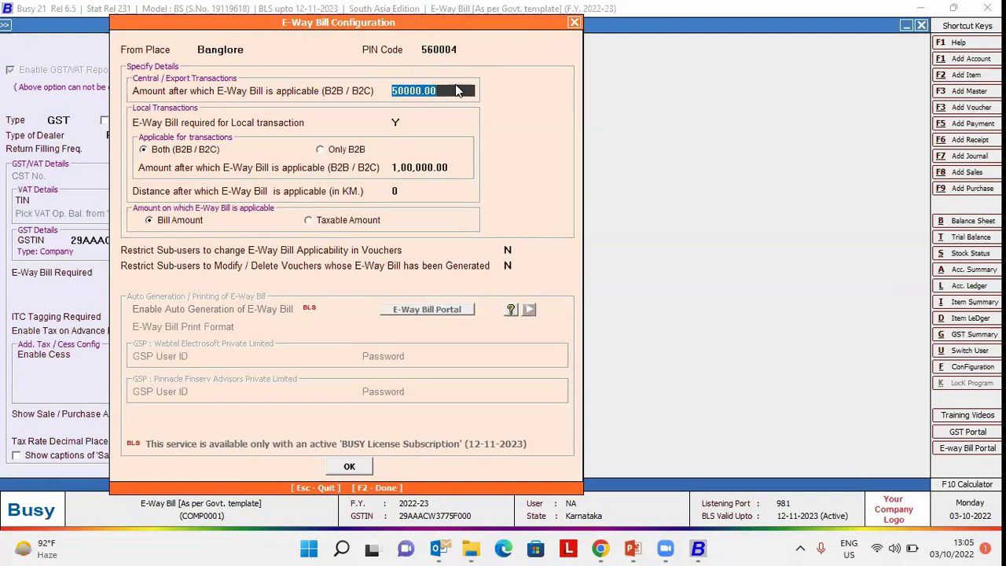
pyautogui.click(463, 167)
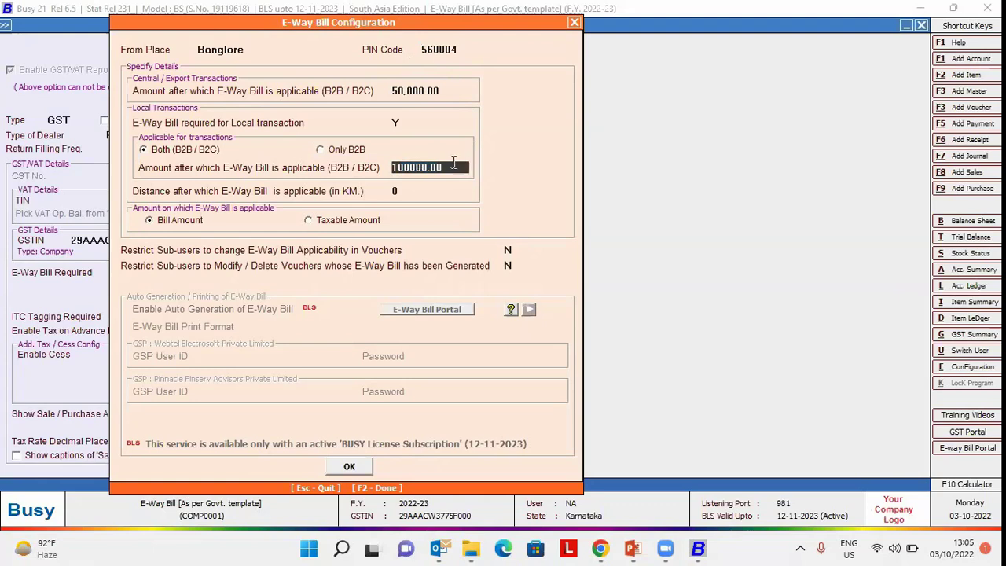
pyautogui.click(348, 470)
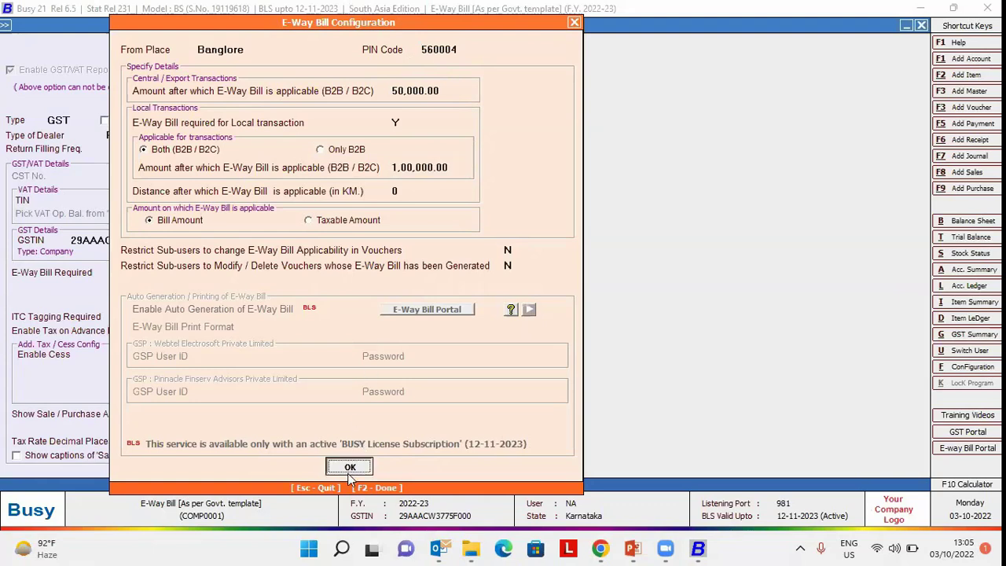
# - Save the GST settings, then save the Sales Main series with Generate E-Way Bill After Saving set to Y
pyautogui.click(253, 474)
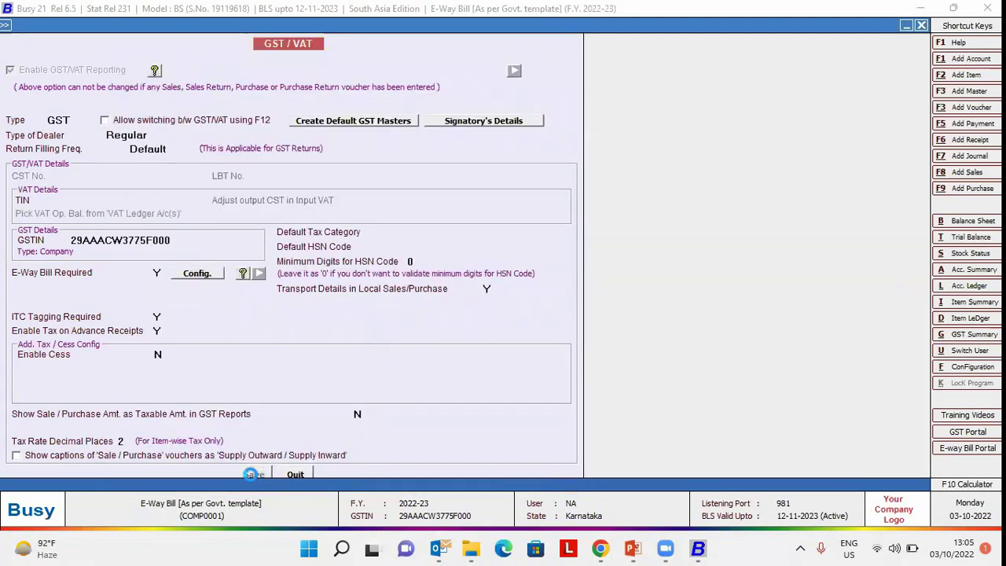
pyautogui.press('Escape')
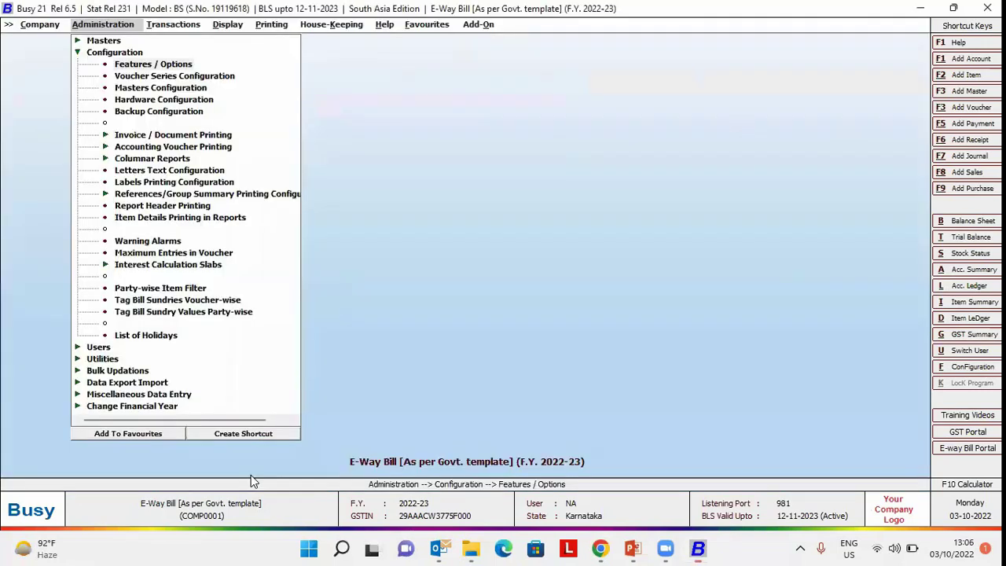
pyautogui.press('Down')
pyautogui.press('Return')
pyautogui.press('Return')
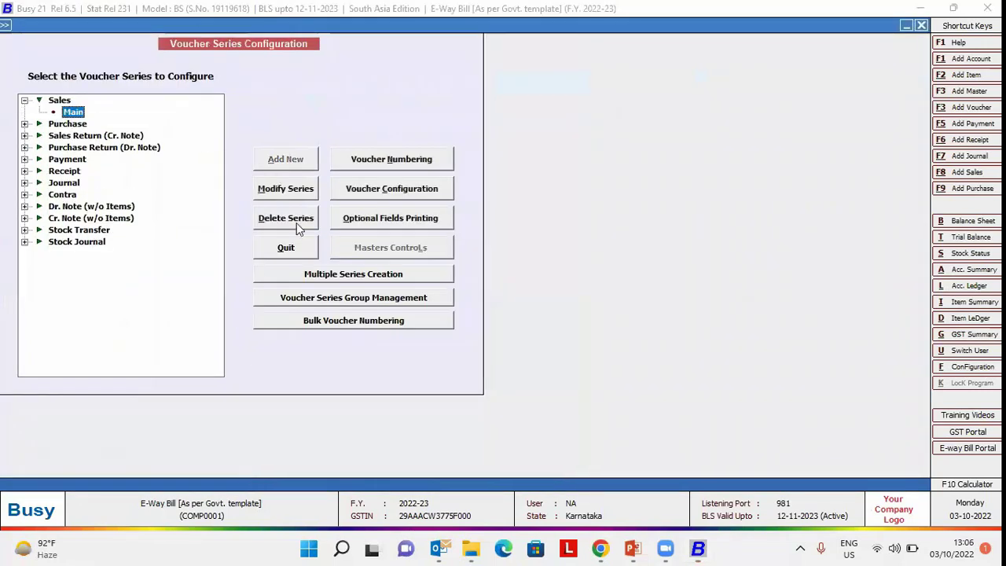
pyautogui.click(383, 196)
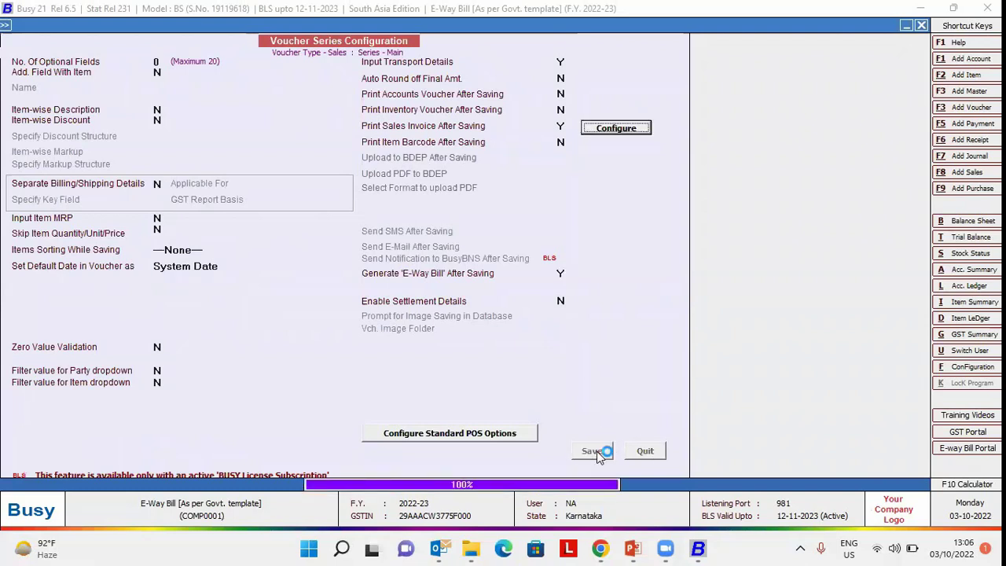
pyautogui.press('Escape')
pyautogui.press('Right')
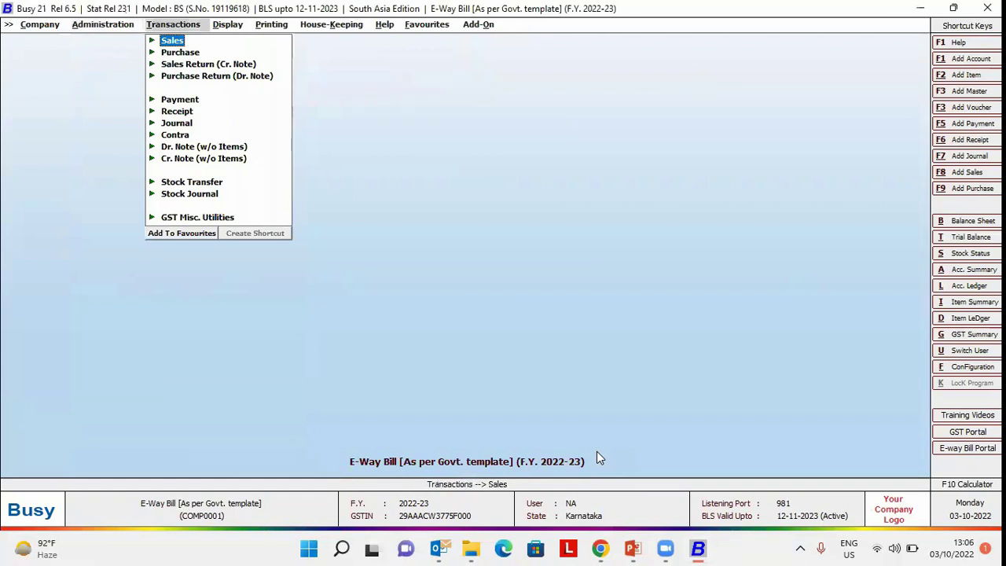
# - Open sales voucher 2/2022-23 for modification
pyautogui.press('Return')
pyautogui.press('Down')
pyautogui.press('Return')
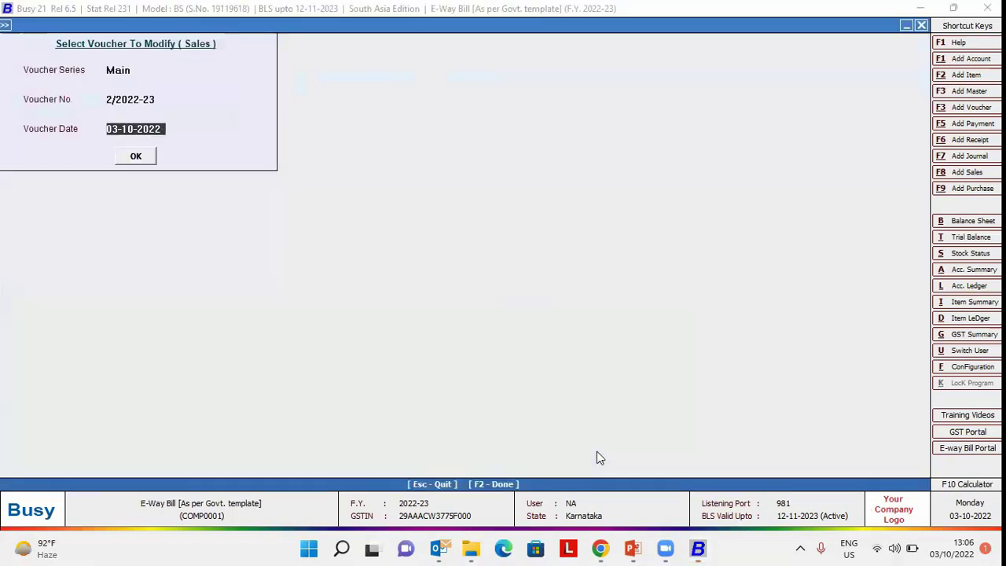
pyautogui.press('Return')
pyautogui.press('Return')
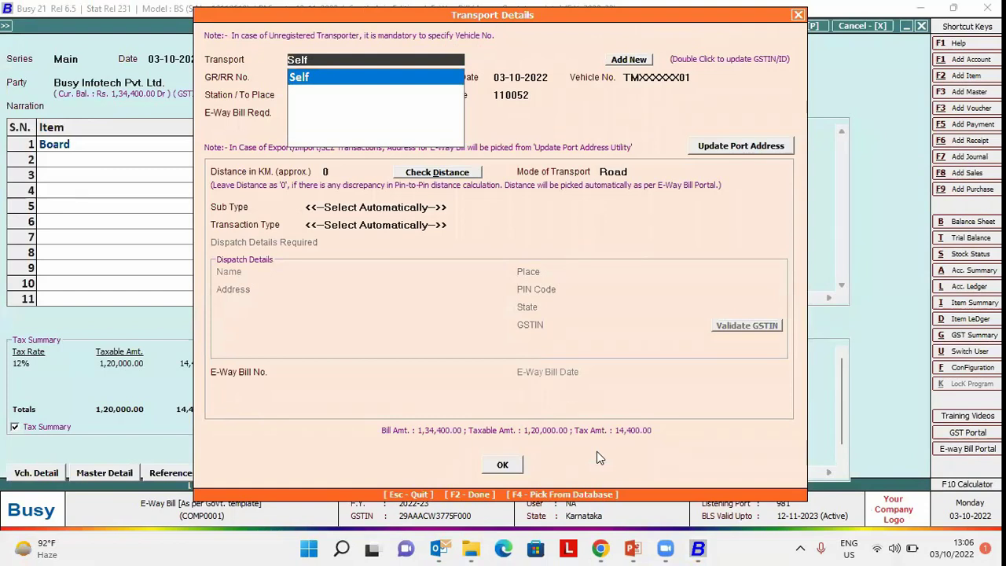
# - Enter transport details Self, Ashok Vihar, E-Way Bill Reqd. Y, and save the voucher
pyautogui.press('Return')
pyautogui.press('Return')
pyautogui.press('Return')
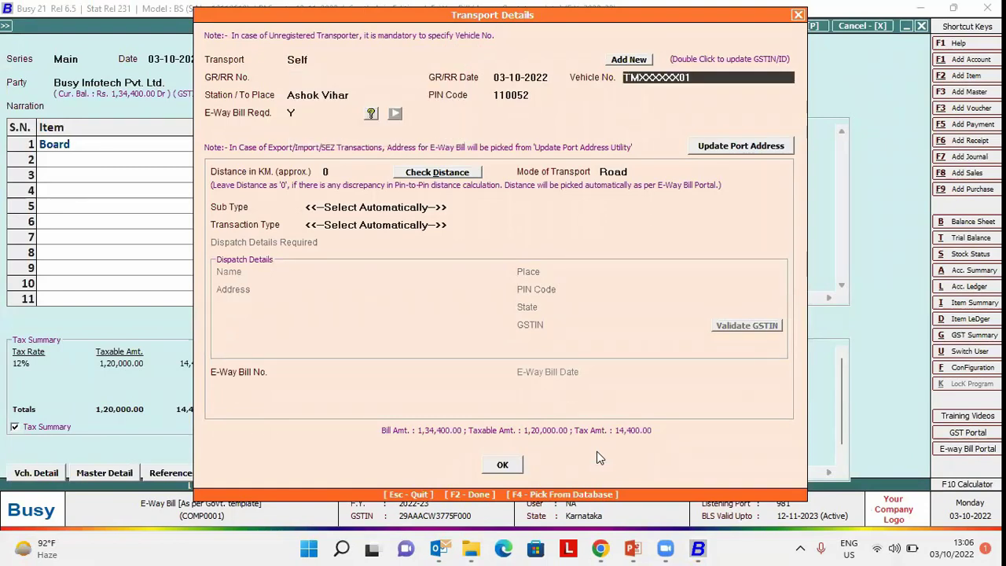
pyautogui.press('Return')
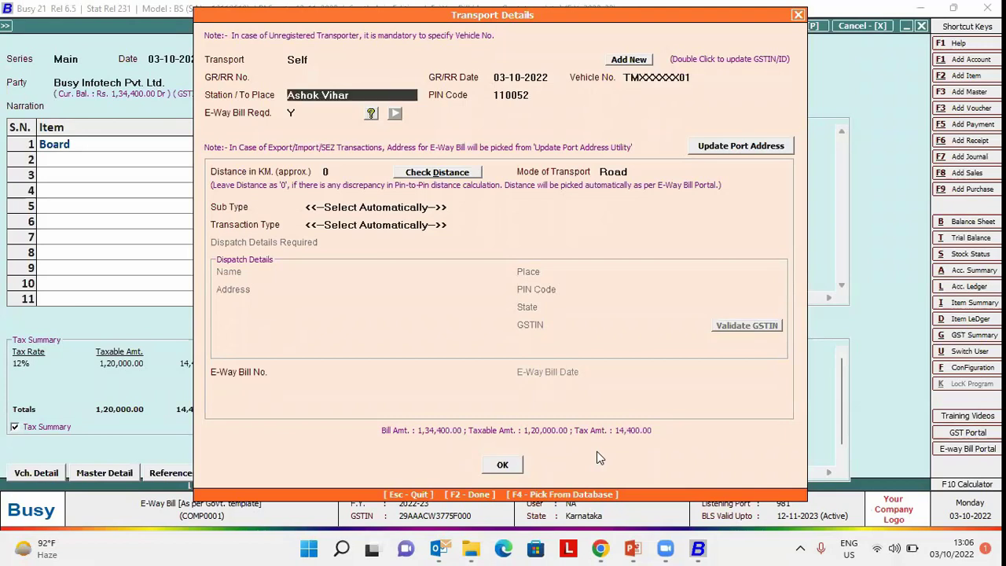
pyautogui.press('Return')
pyautogui.press('Return')
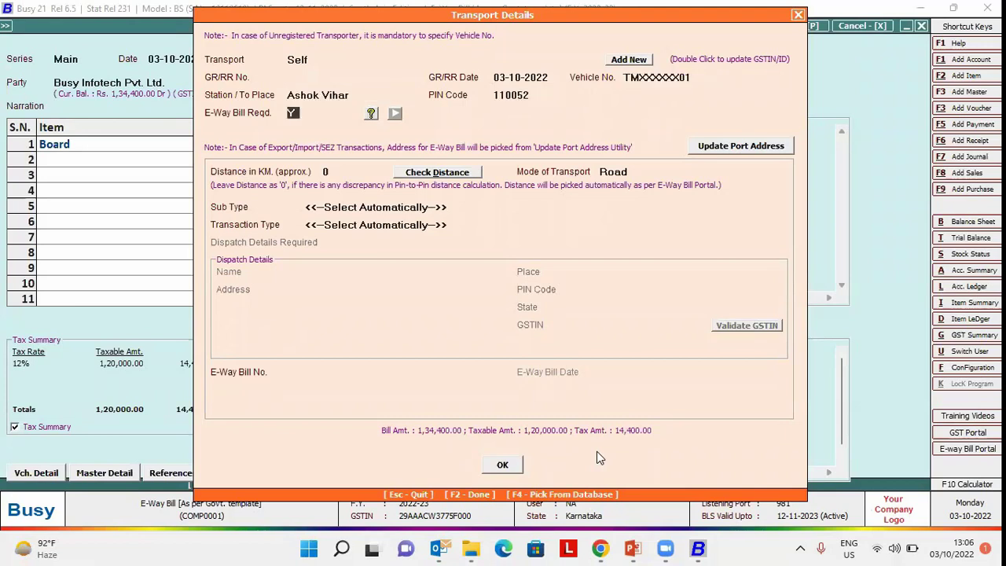
pyautogui.click(507, 464)
pyautogui.press('Return')
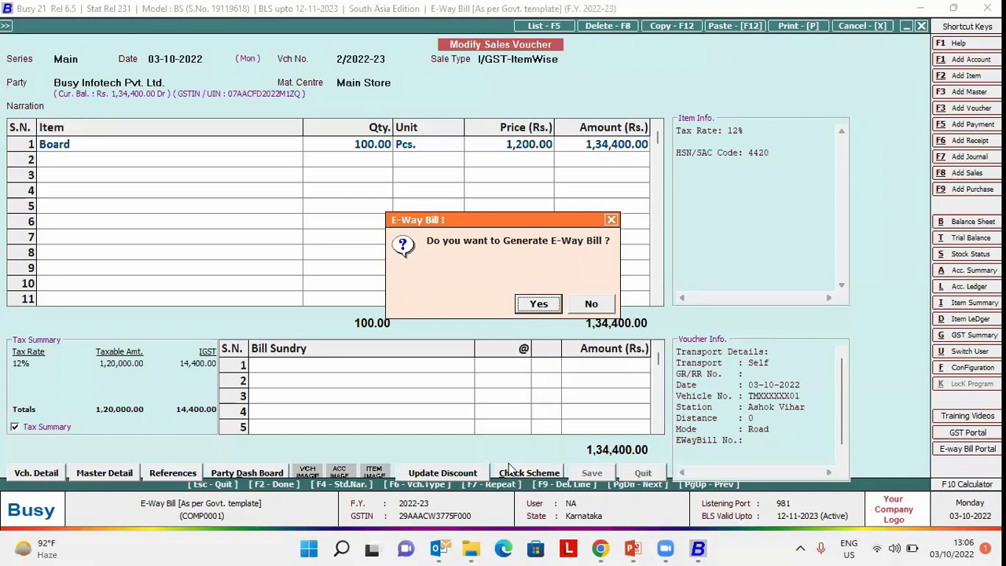
# - Agree to generate the e-way bill using the As per Govt. Template option
pyautogui.press('Return')
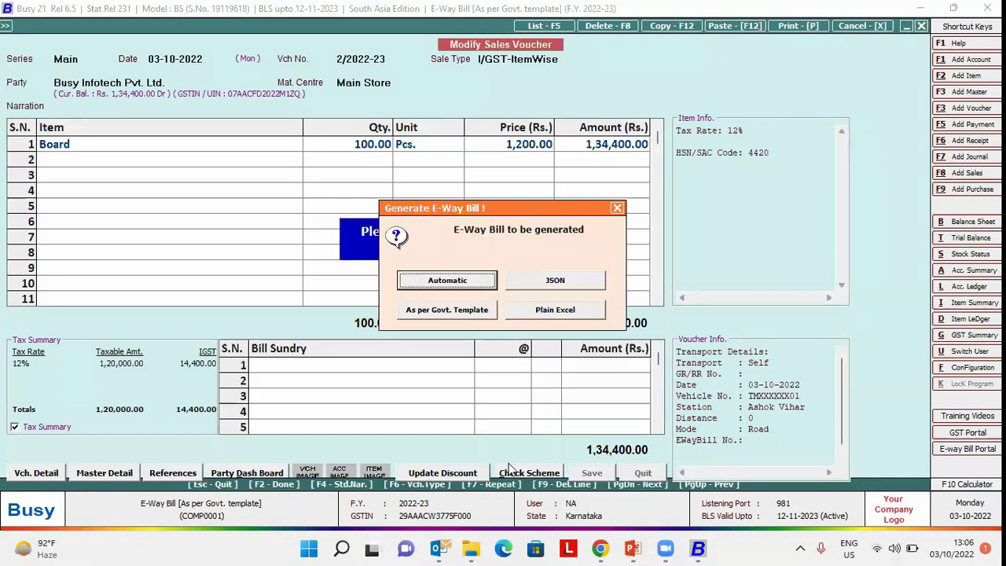
pyautogui.press('Tab')
pyautogui.press('Tab')
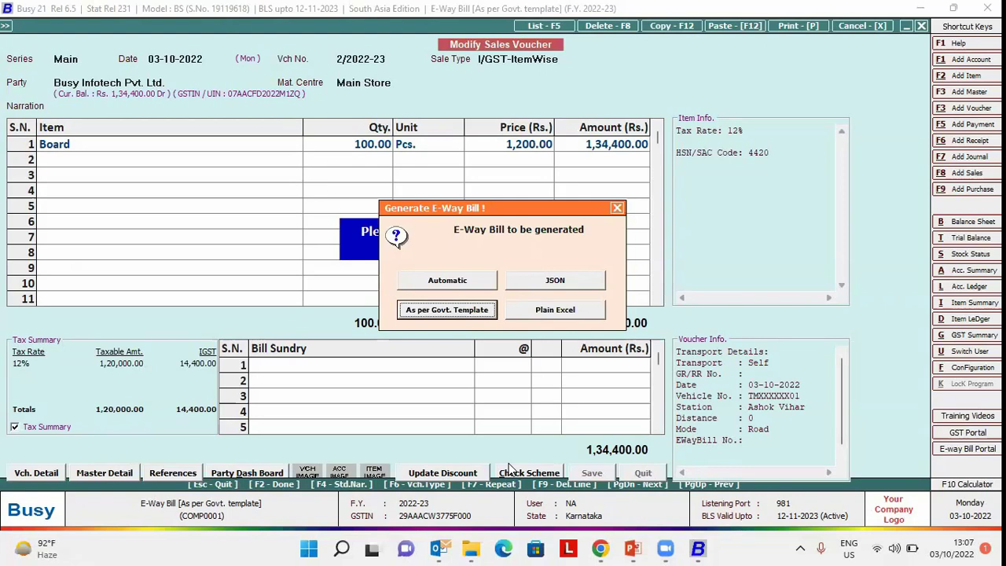
pyautogui.press('Return')
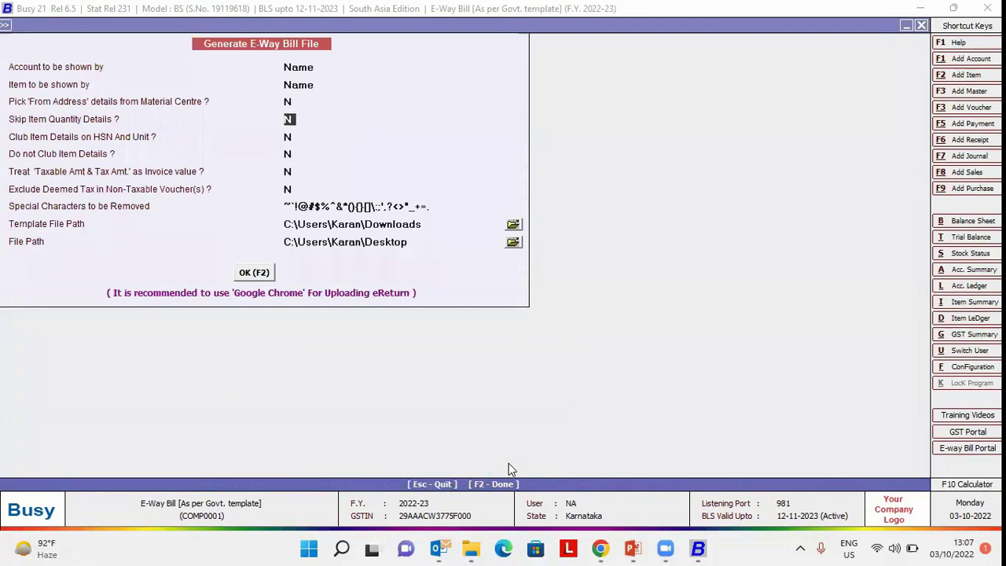
pyautogui.press('Down')
pyautogui.press('Down')
pyautogui.press('Down')
pyautogui.press('Down')
pyautogui.press('Down')
pyautogui.press('Down')
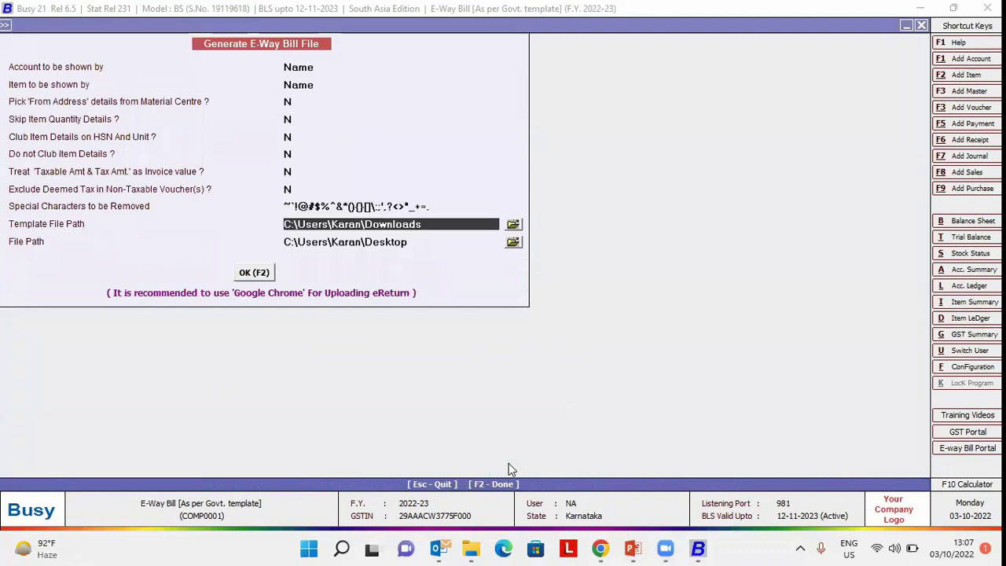
# - On the e-way bill website in Chrome, go to Help > Tools > Bulk Generation Tools
pyautogui.click(599, 548)
pyautogui.click(287, 135)
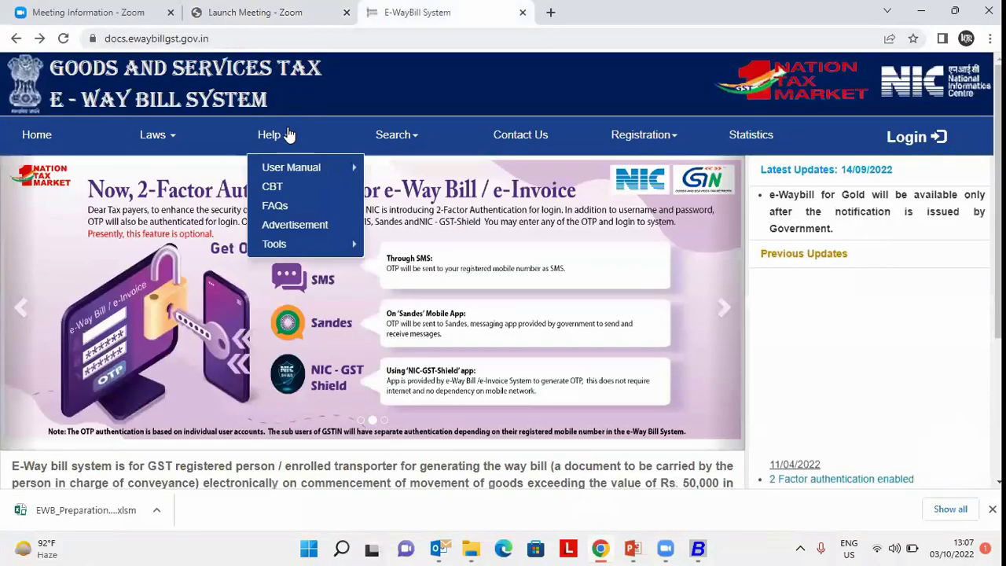
pyautogui.moveTo(294, 246)
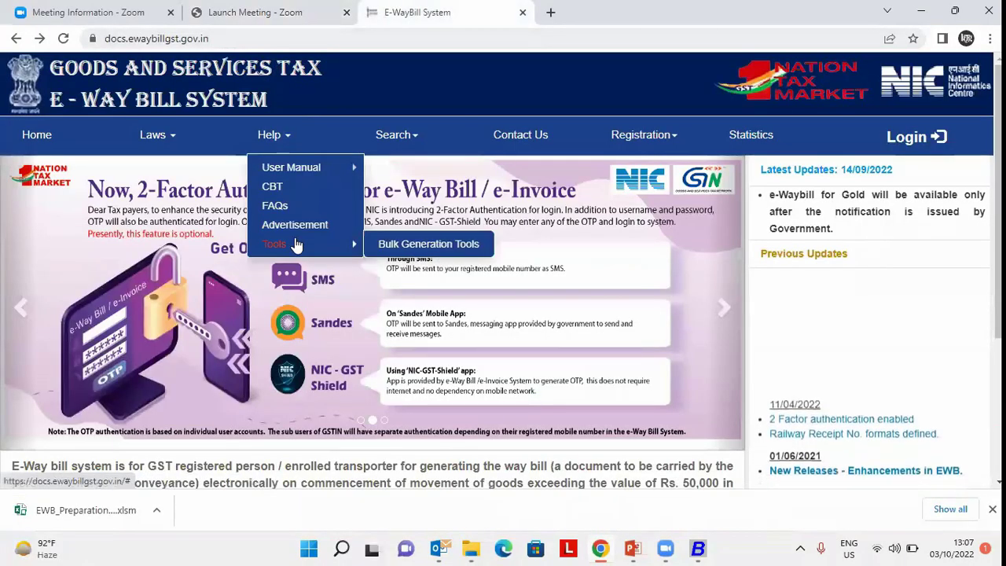
pyautogui.click(400, 243)
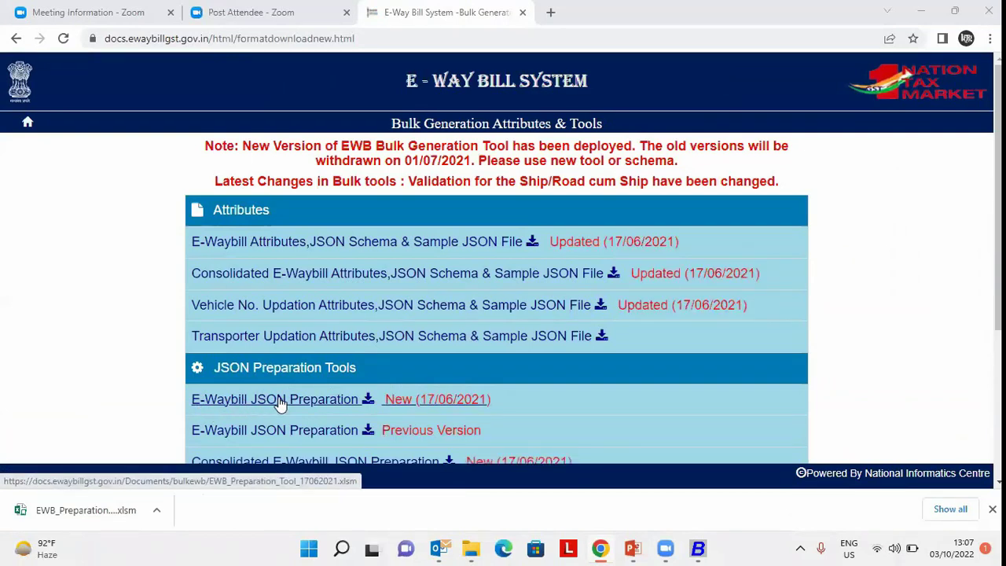
# - Point Busy's Template File Path to the Desktop 'E-Way bill Govt template' folder and start file creation
pyautogui.click(697, 547)
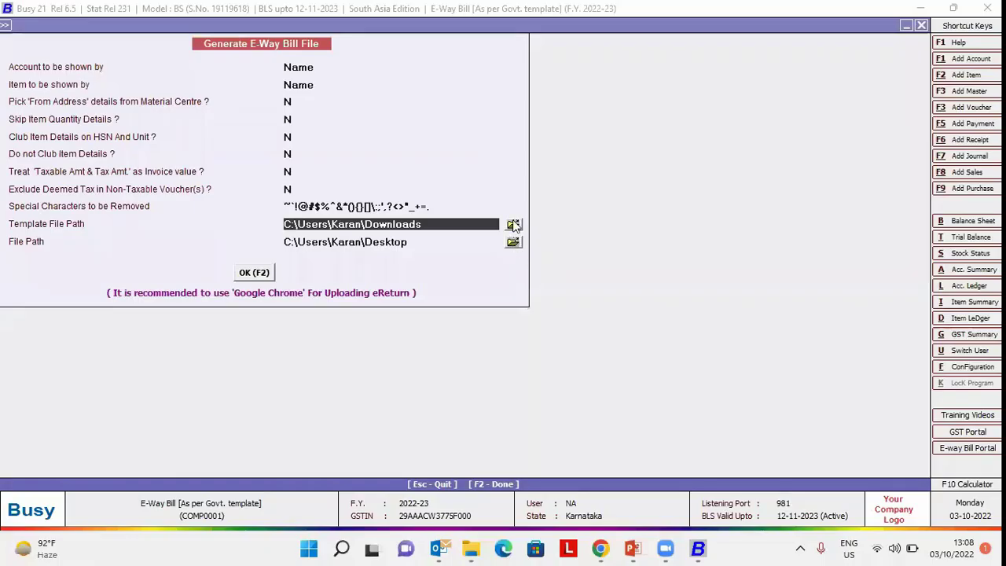
pyautogui.click(512, 224)
pyautogui.click(419, 267)
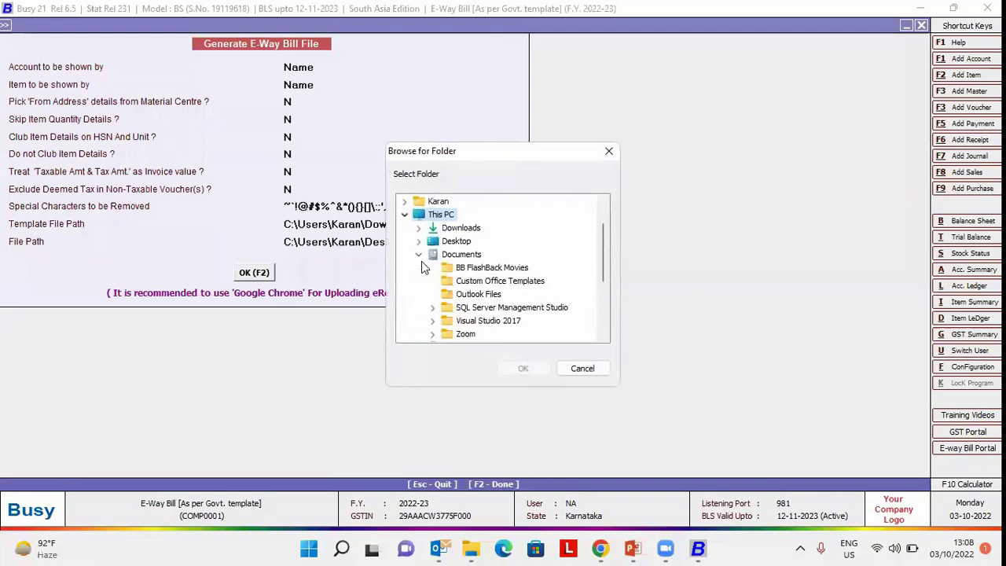
pyautogui.click(419, 241)
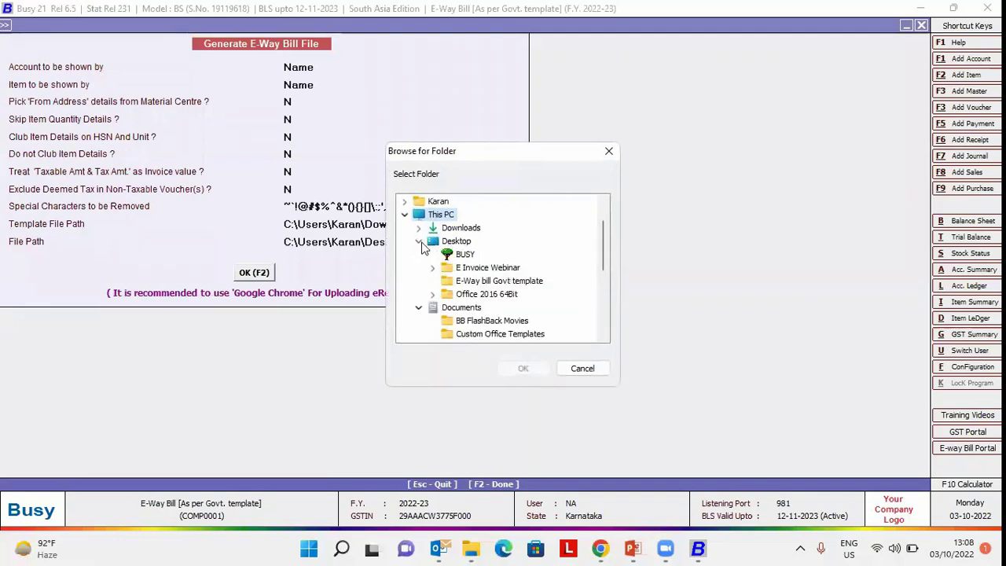
pyautogui.click(466, 282)
pyautogui.click(524, 366)
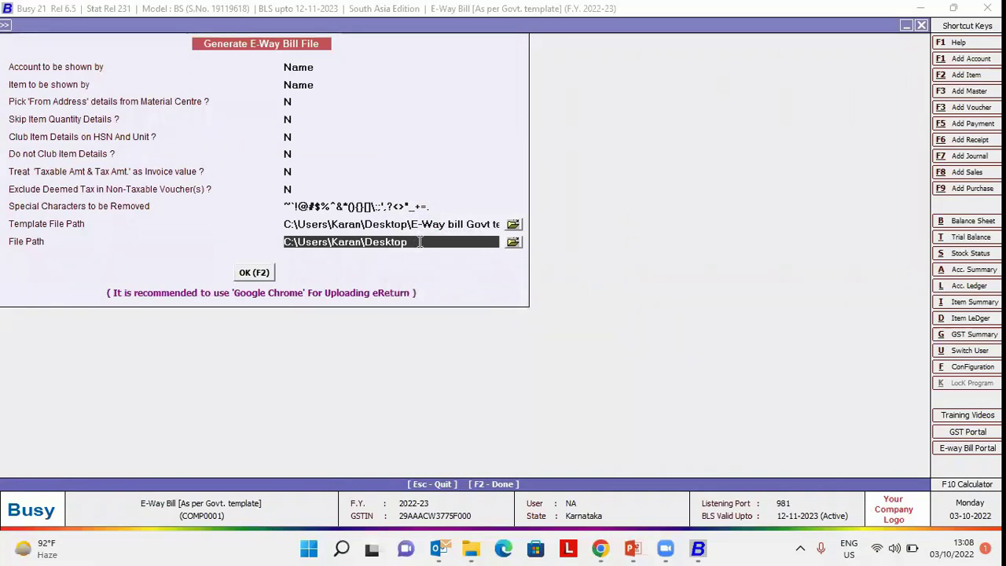
pyautogui.click(255, 272)
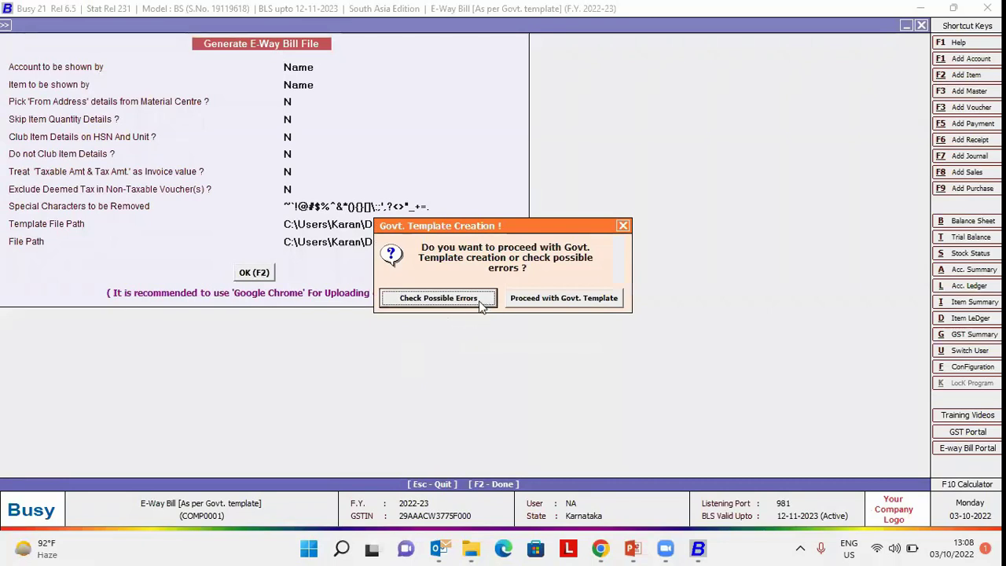
# - Proceed with the Govt. template to export voucher 2/2022-23
pyautogui.click(531, 302)
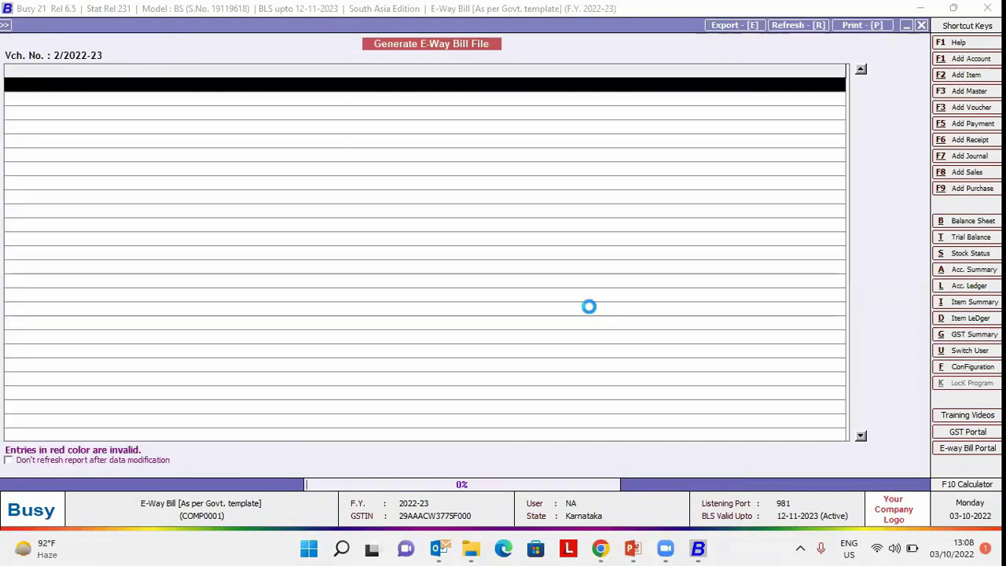